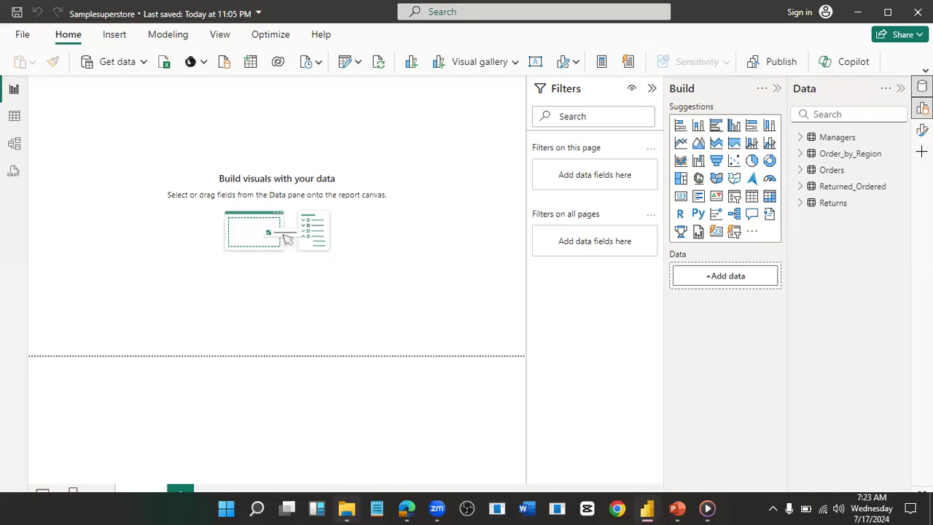
# - Switch to the table view and list the columns of the Orders table
pyautogui.click(15, 117)
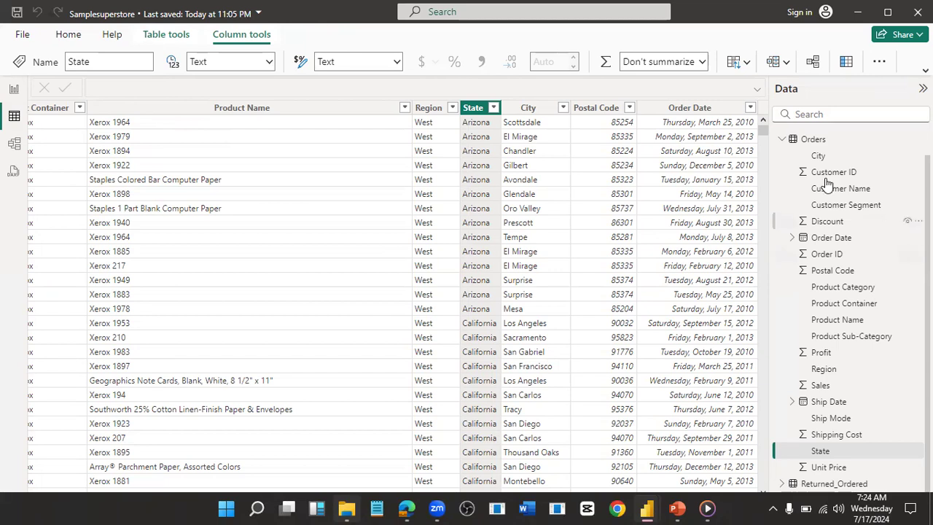
pyautogui.click(784, 140)
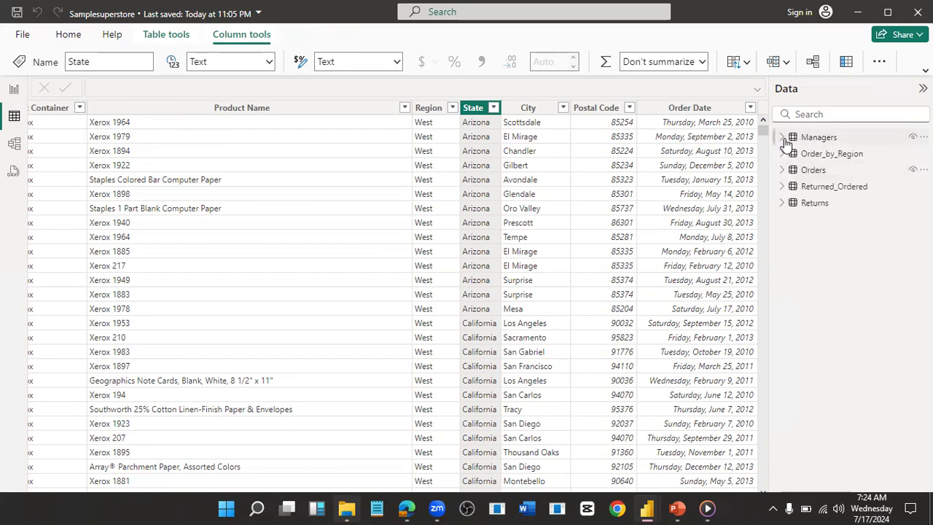
pyautogui.click(833, 175)
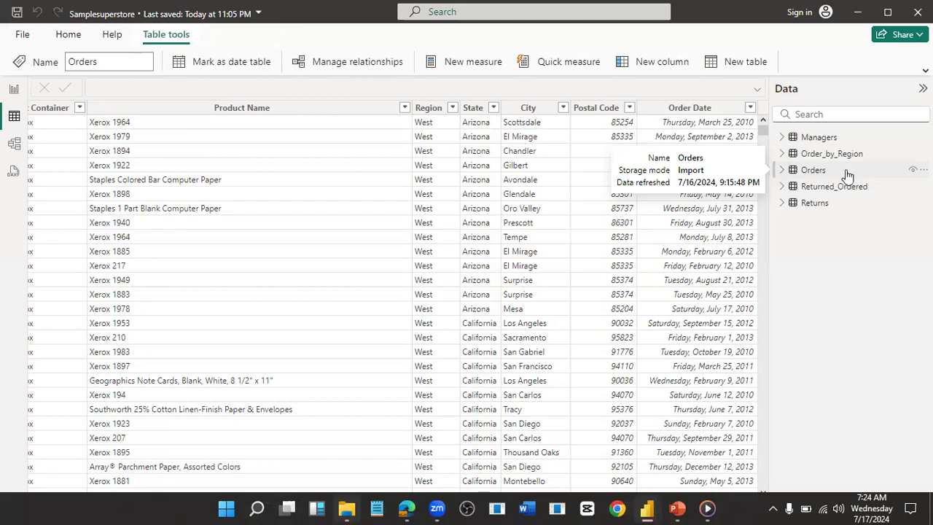
pyautogui.click(782, 171)
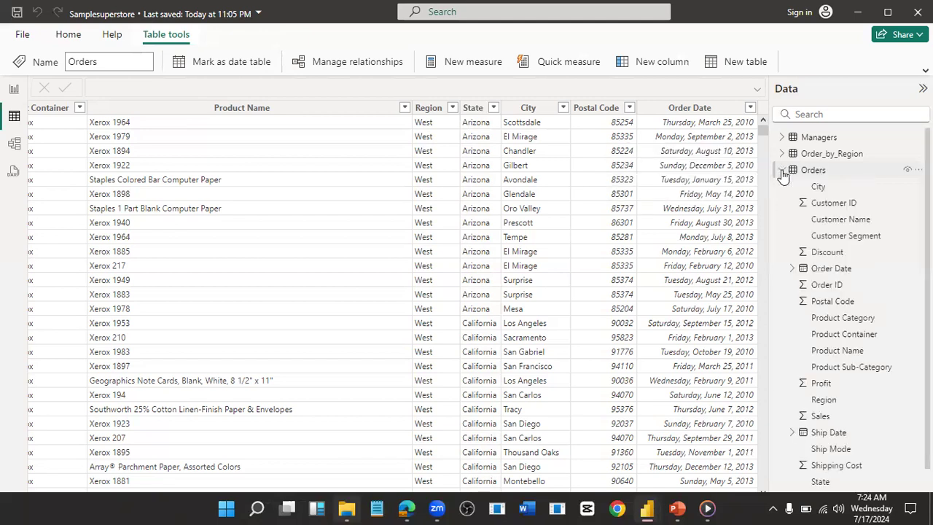
# - Format the Orders table's Discount column as a percentage with 0 decimal places
pyautogui.click(836, 254)
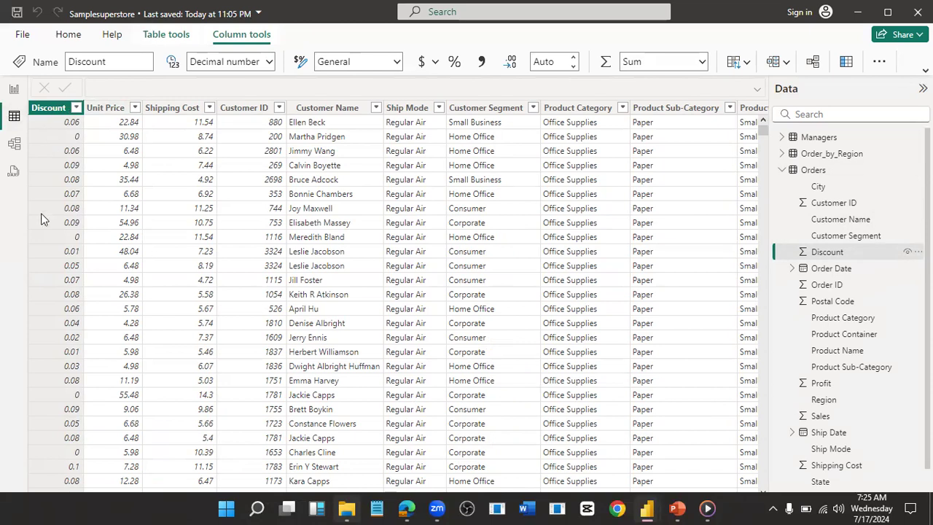
pyautogui.click(454, 63)
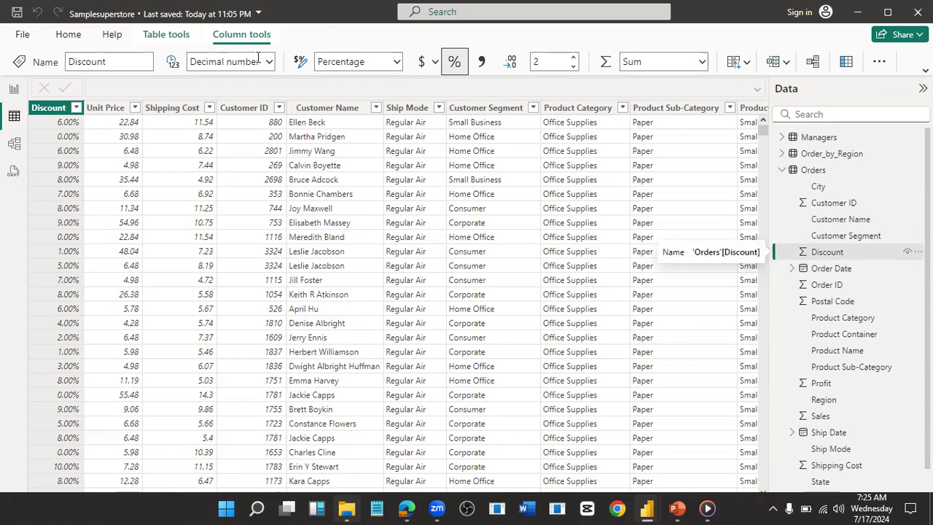
pyautogui.click(574, 58)
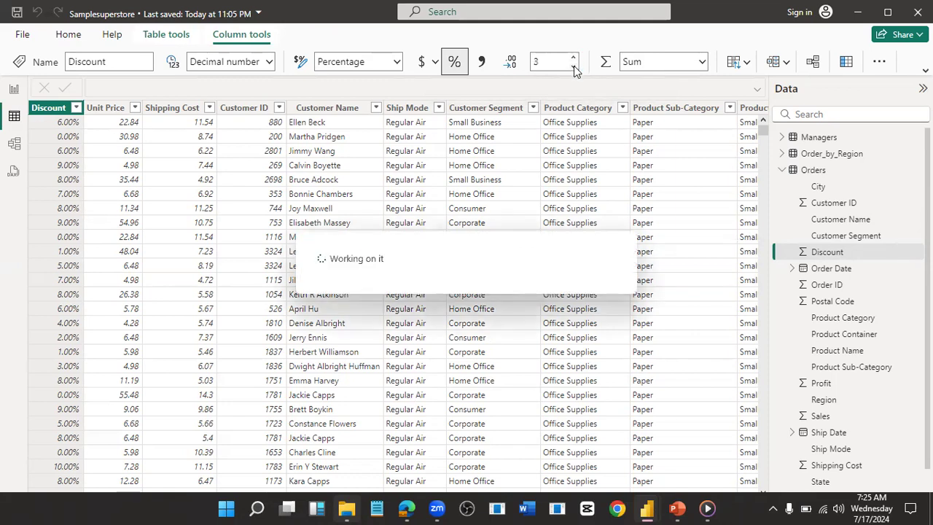
pyautogui.click(574, 68)
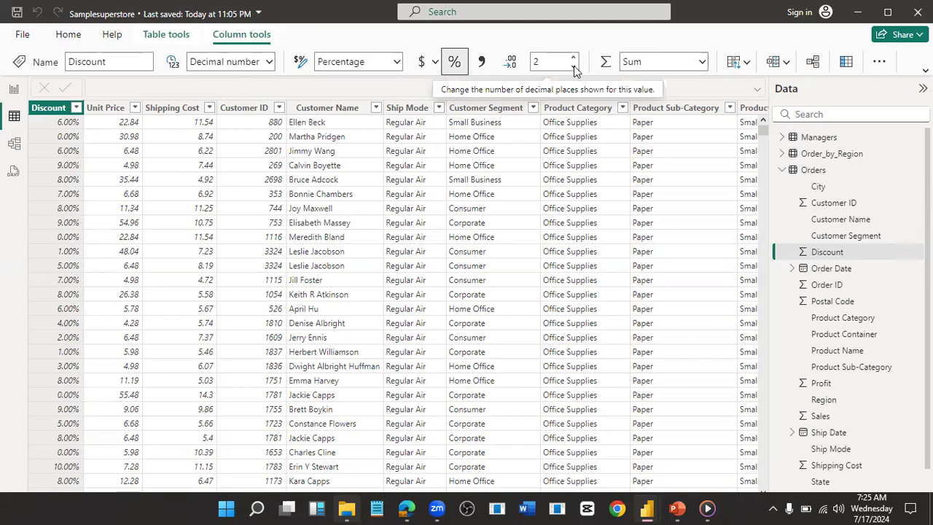
pyautogui.click(574, 67)
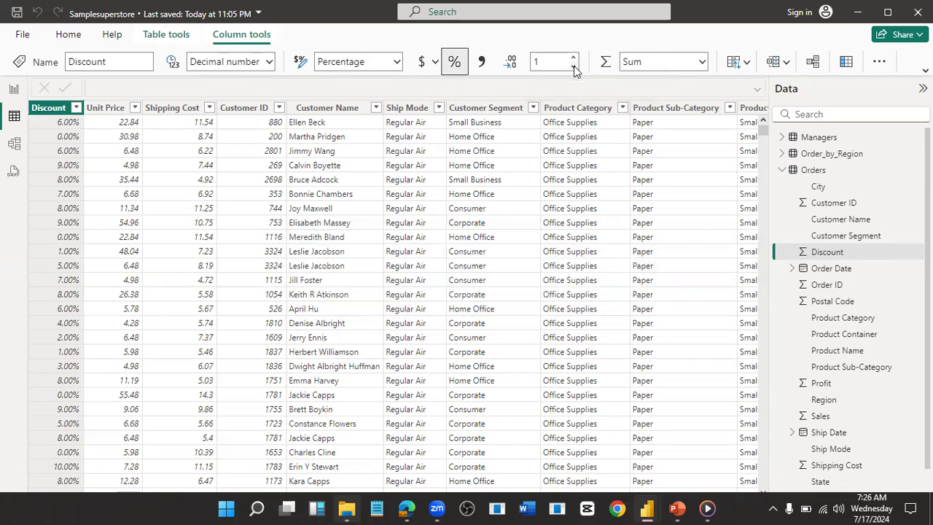
pyautogui.click(573, 67)
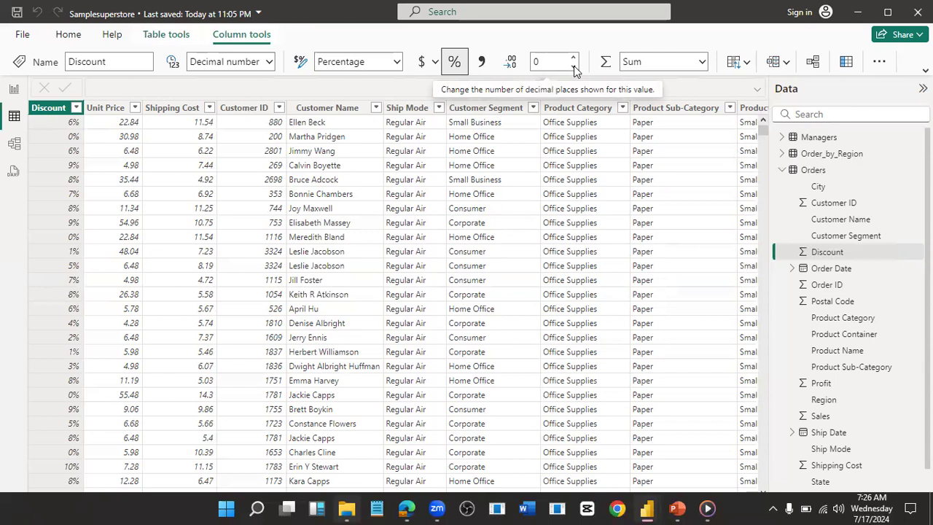
# - Format the Unit Price and Shipping Cost columns as dollar currency
pyautogui.click(108, 109)
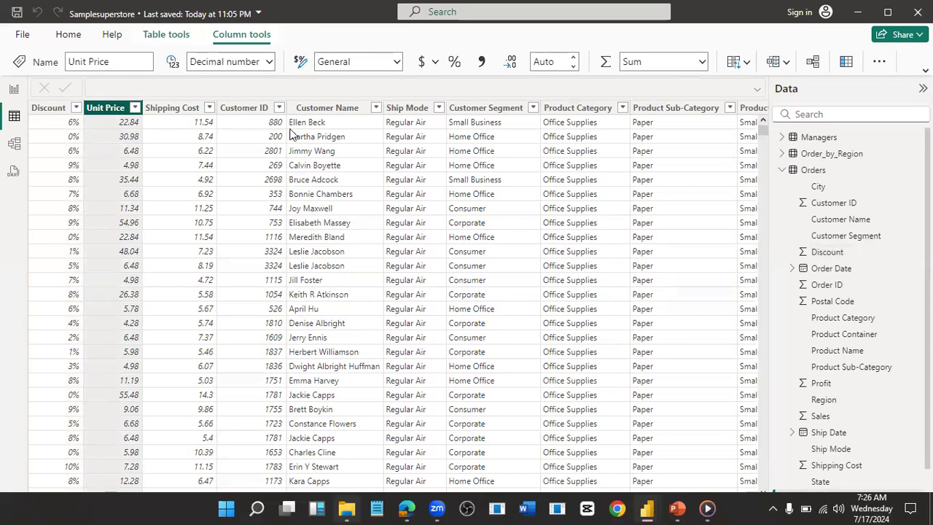
pyautogui.click(436, 62)
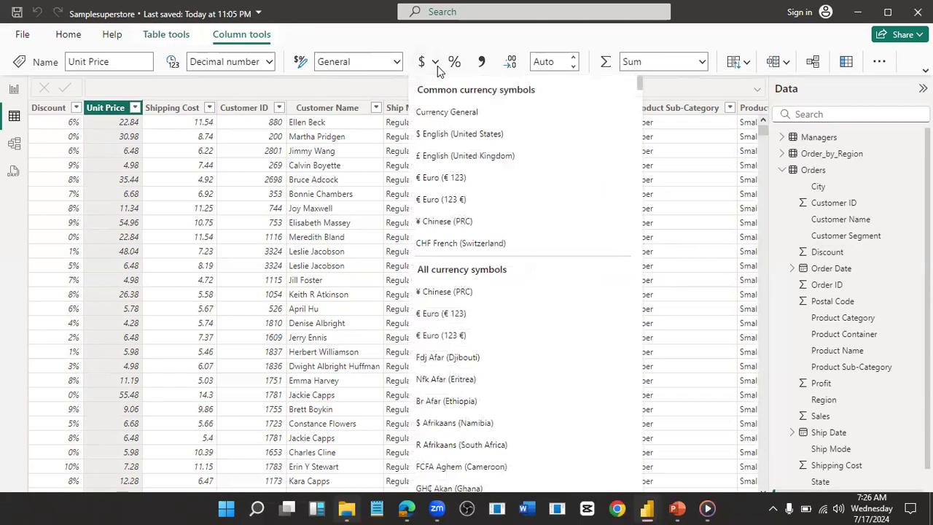
pyautogui.click(420, 63)
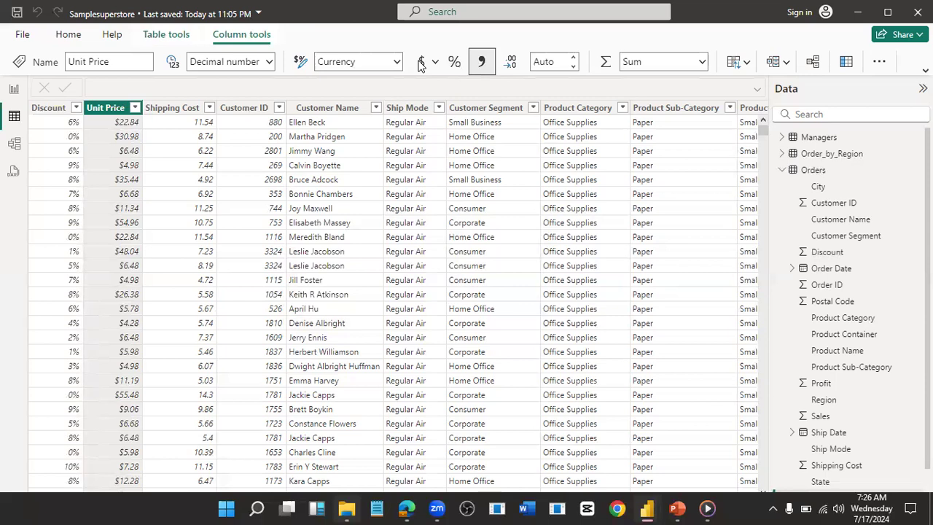
pyautogui.click(182, 108)
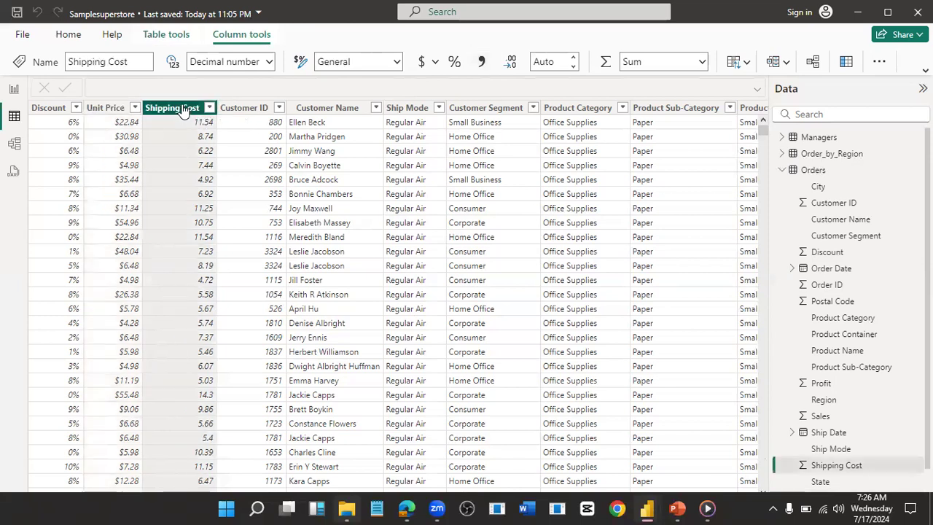
pyautogui.click(422, 62)
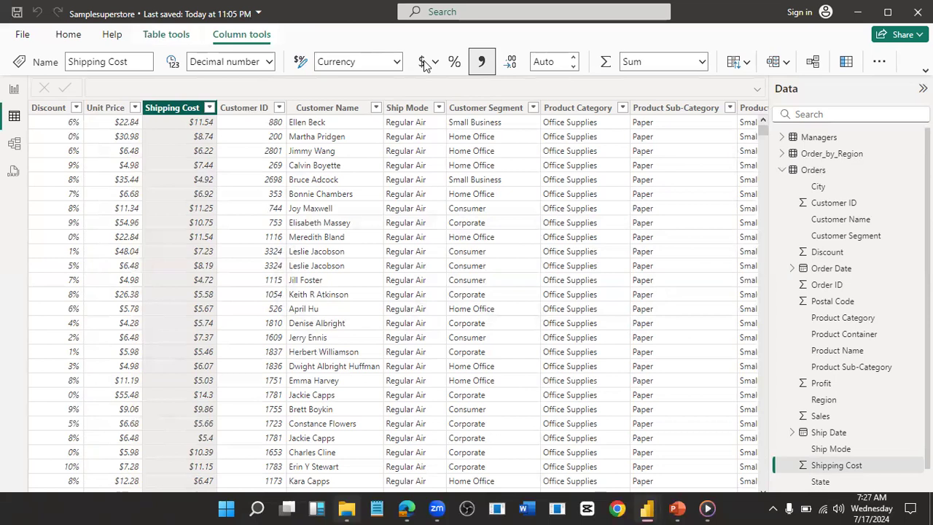
# - Set the Order Date column's display format to 14 March, 2001 (d mmmm, yyyy)
pyautogui.click(831, 269)
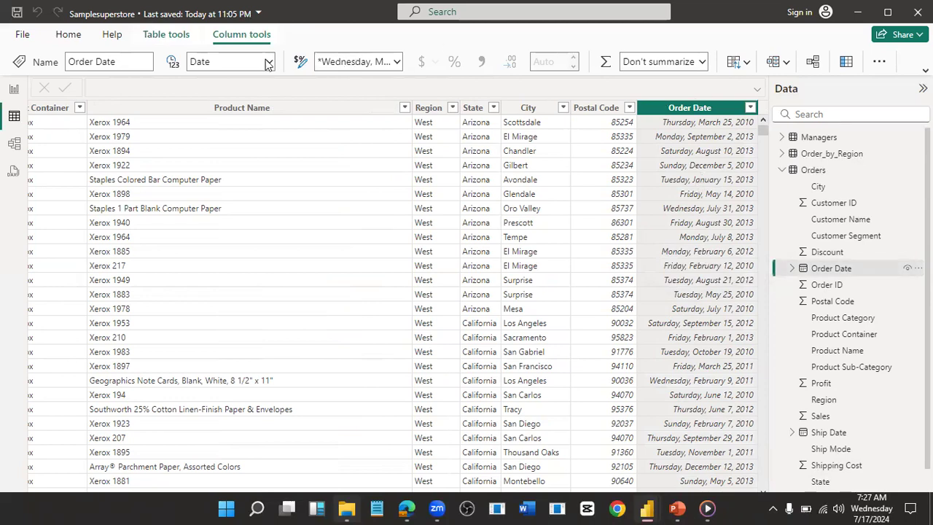
pyautogui.click(398, 63)
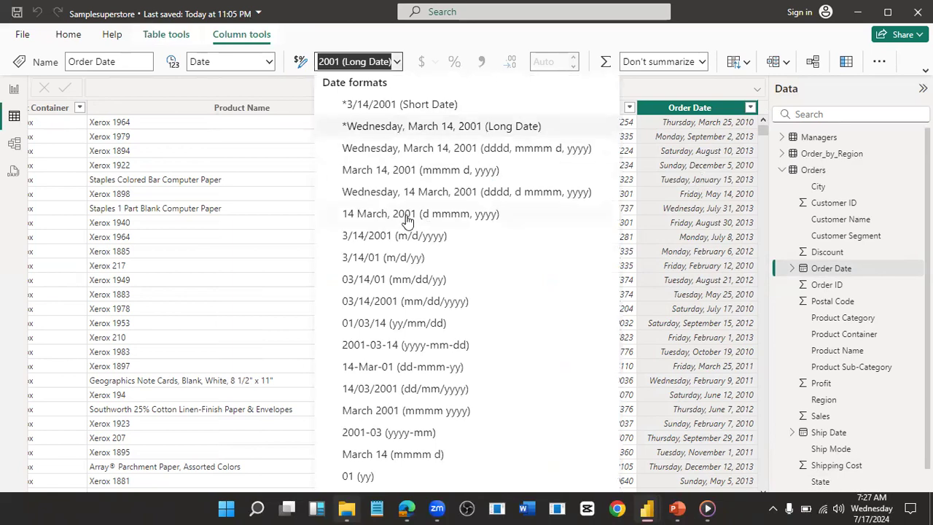
pyautogui.press('Escape')
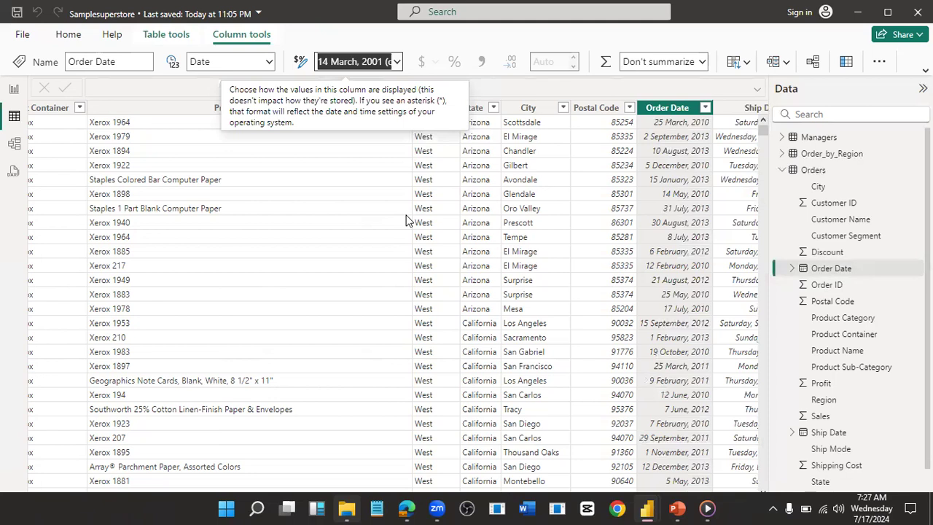
pyautogui.click(676, 111)
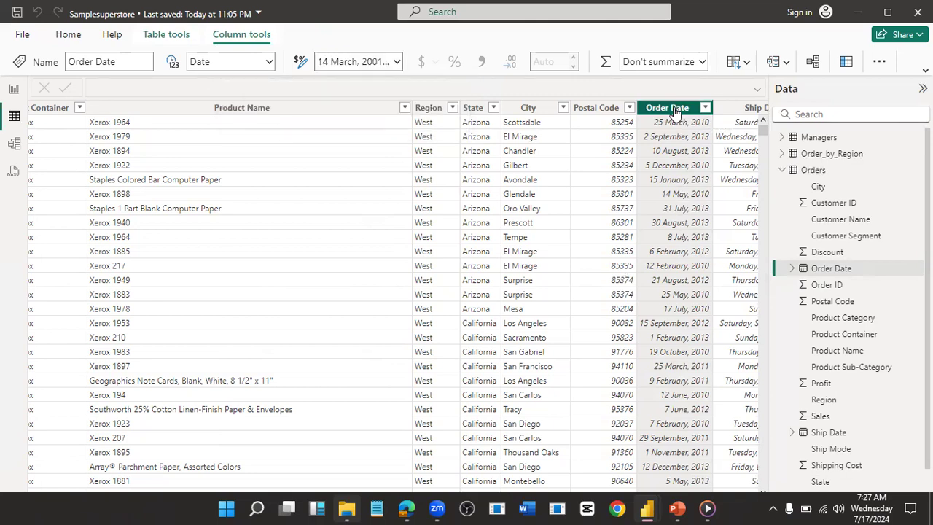
pyautogui.click(397, 62)
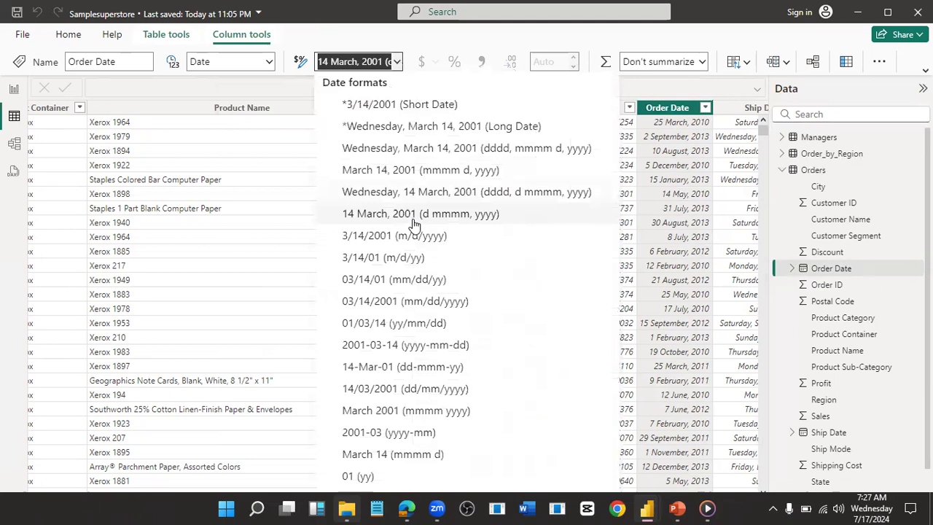
pyautogui.click(430, 214)
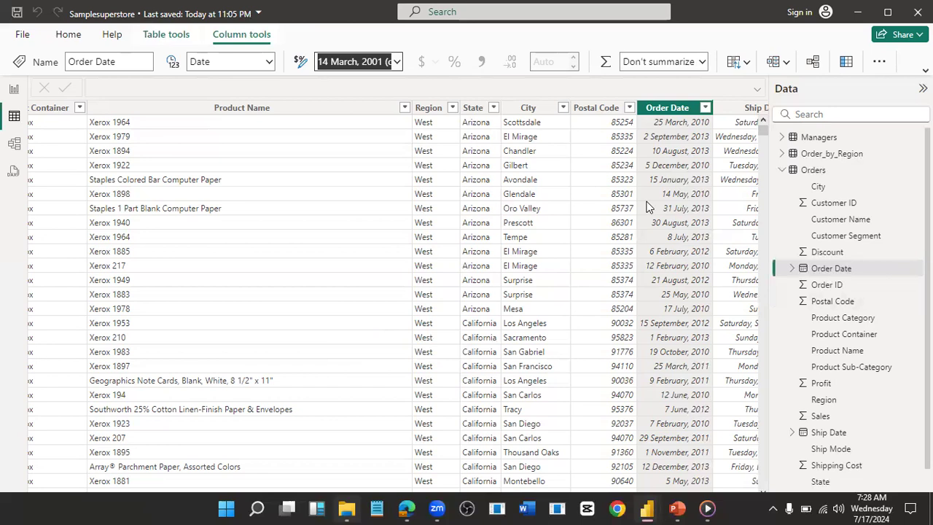
# - Set the Ship Date column's display format to March 14, 2001 (mmmm d, yyyy)
pyautogui.click(749, 108)
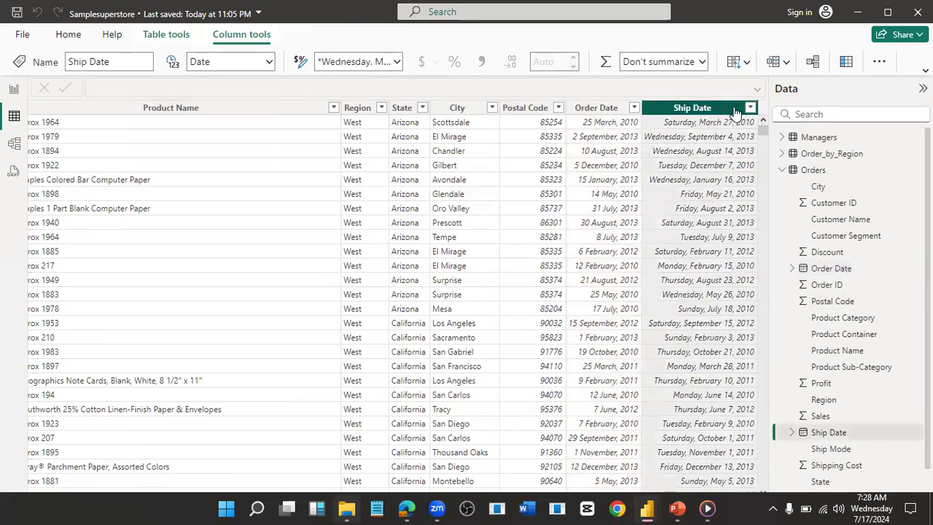
pyautogui.click(397, 62)
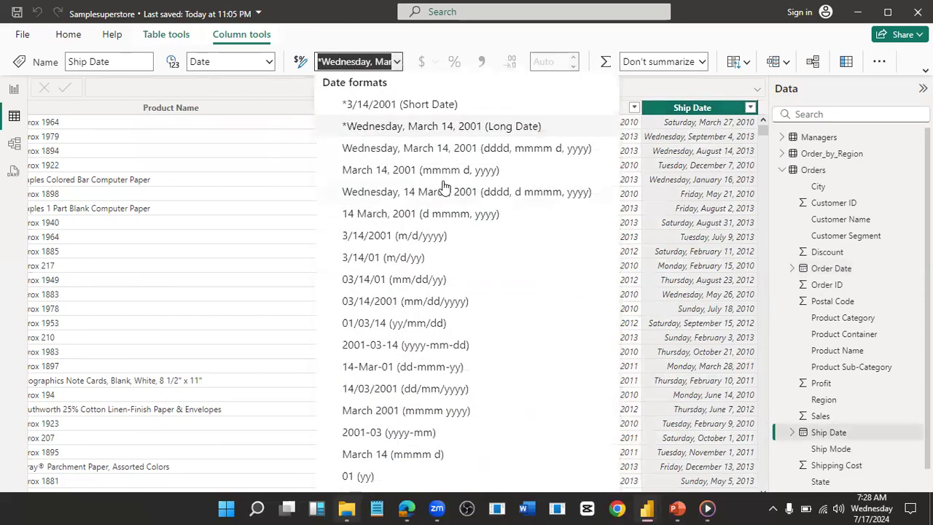
pyautogui.click(405, 171)
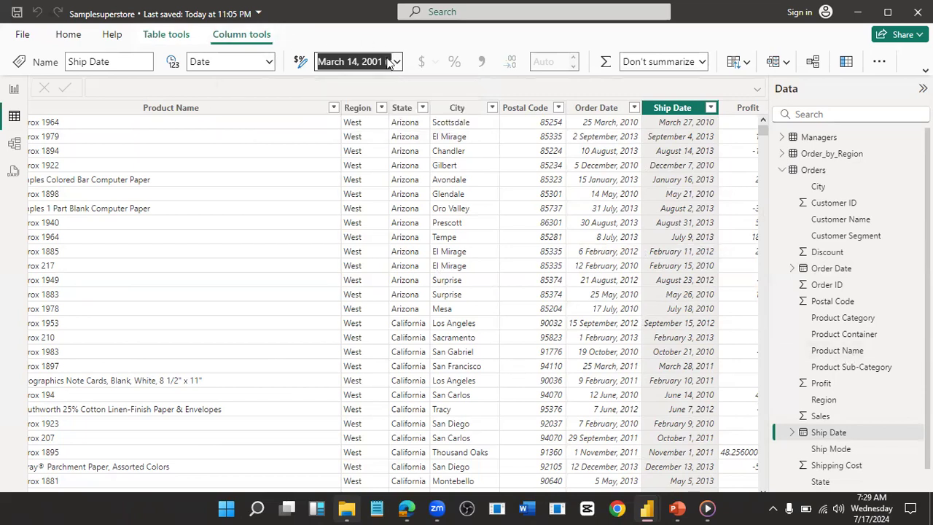
pyautogui.click(359, 109)
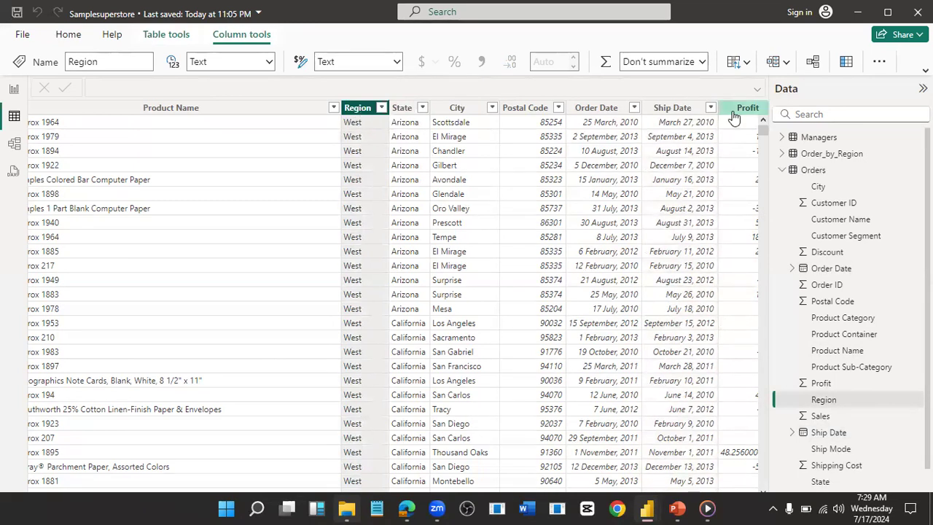
pyautogui.click(880, 64)
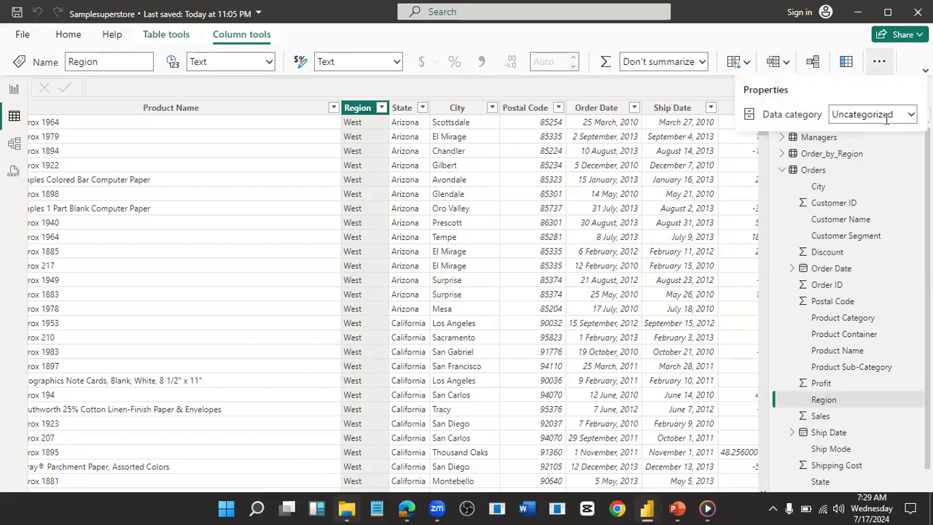
pyautogui.click(911, 113)
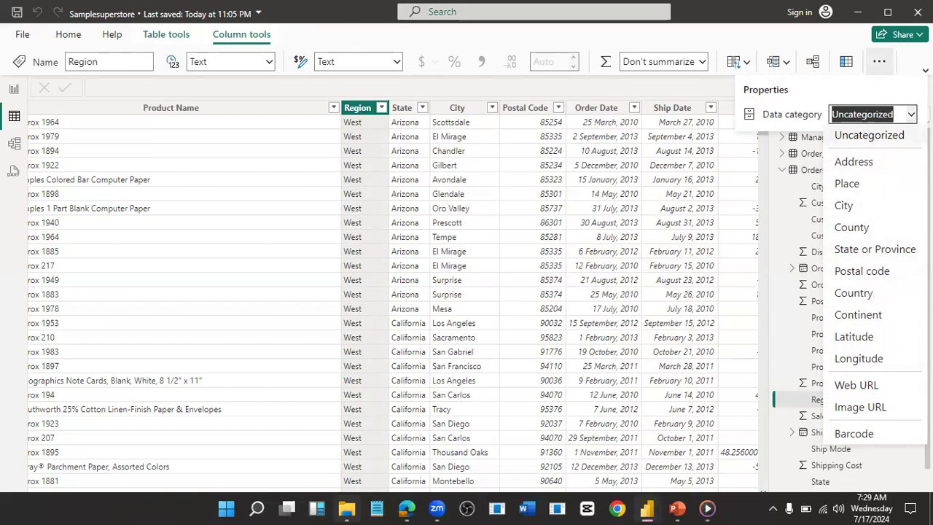
pyautogui.click(670, 94)
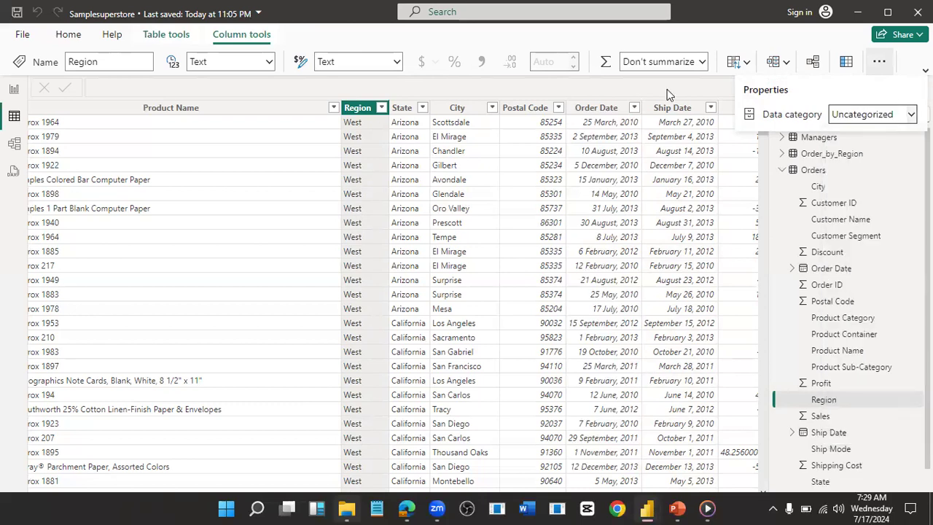
# - Assign the State or Province data category to the State column
pyautogui.click(406, 108)
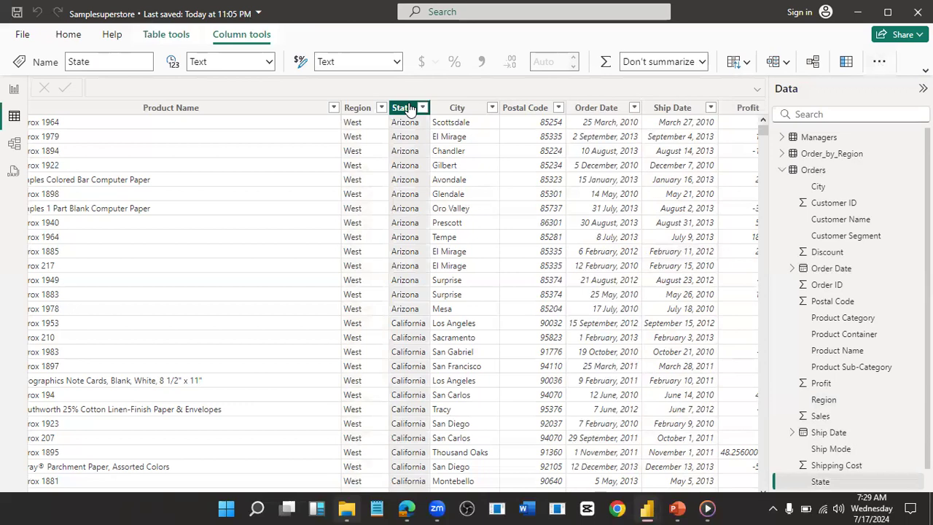
pyautogui.click(883, 59)
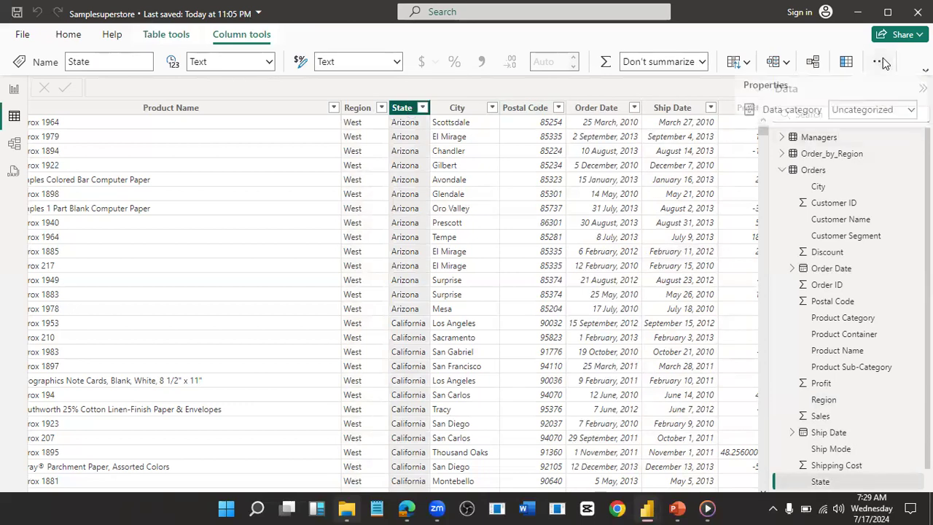
pyautogui.click(910, 114)
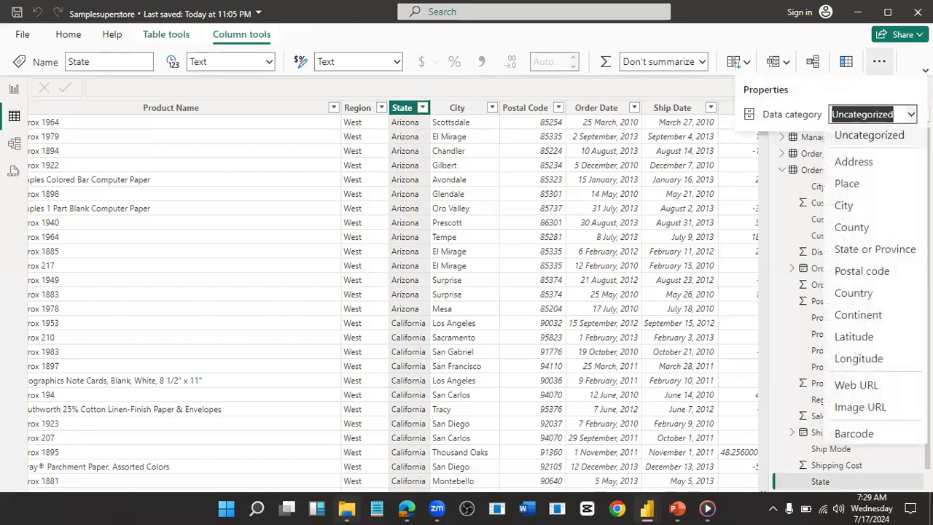
pyautogui.click(883, 252)
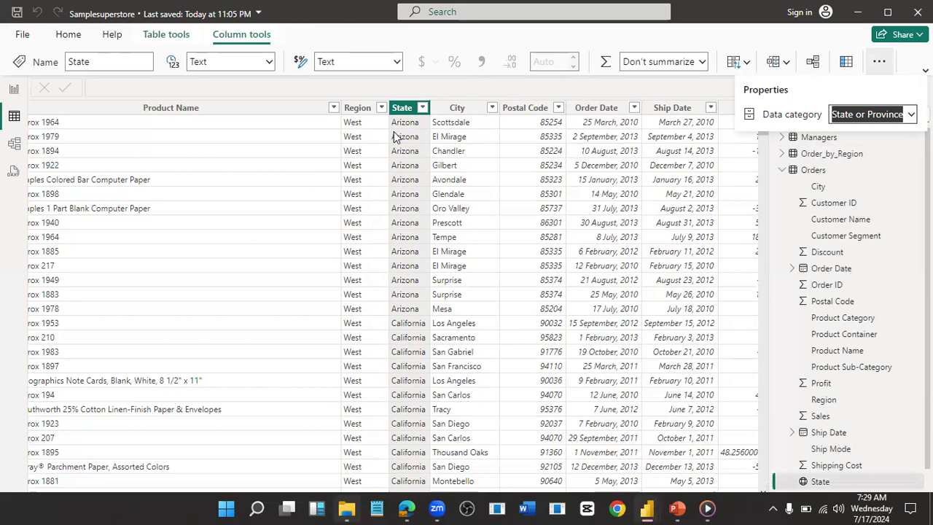
# - Assign the City data category to the City column of the Orders table
pyautogui.click(463, 109)
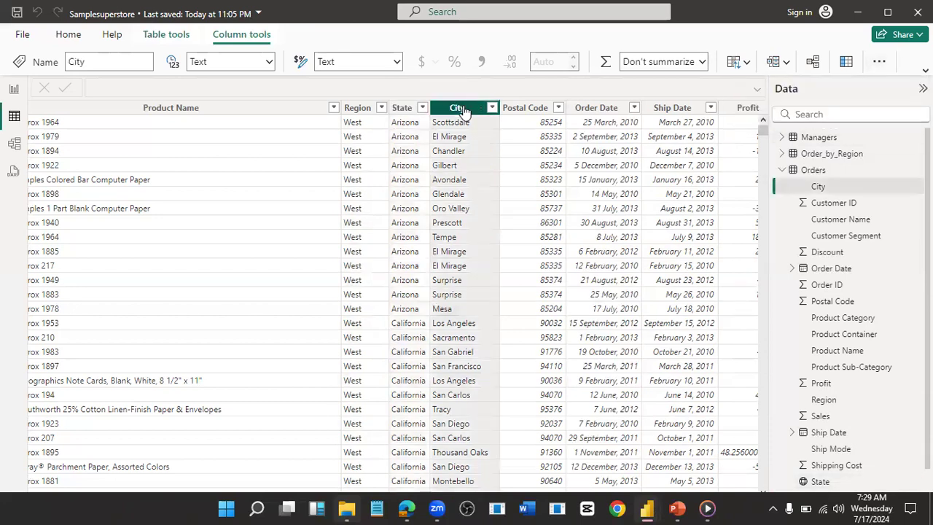
pyautogui.click(880, 63)
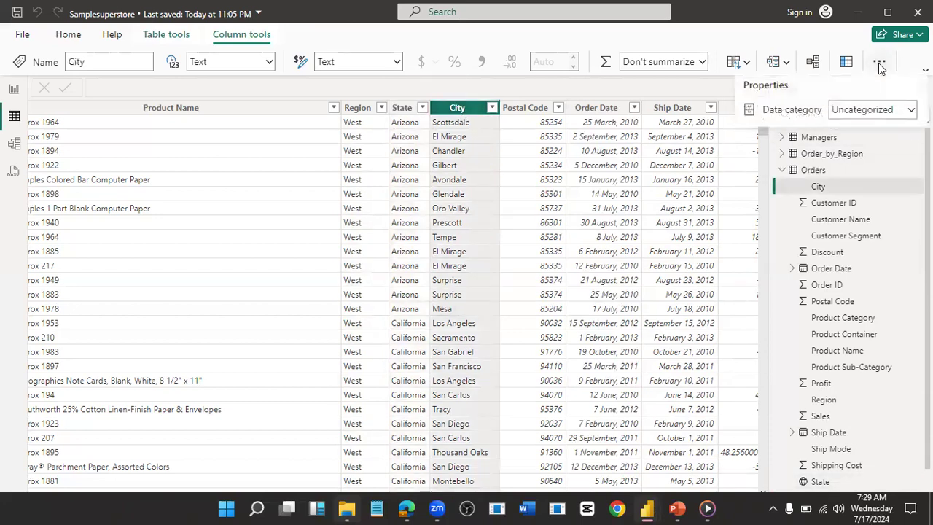
pyautogui.click(911, 114)
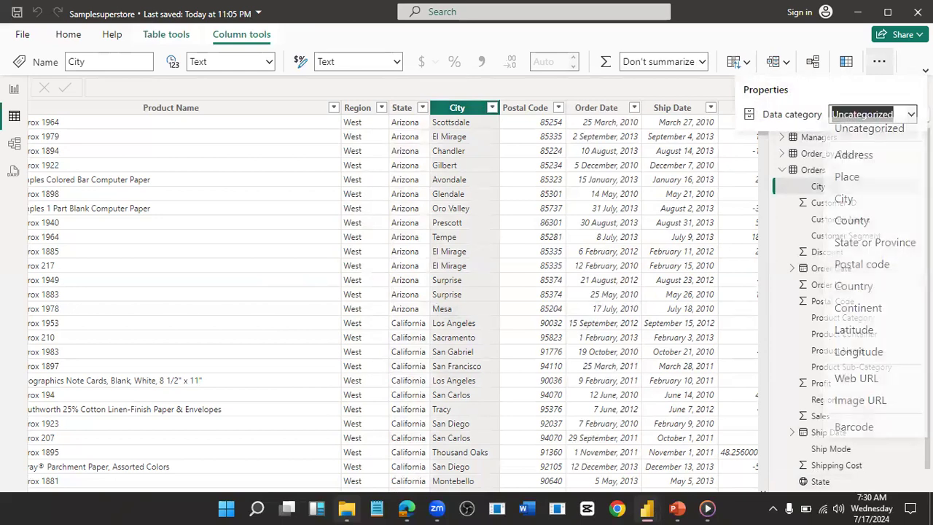
pyautogui.click(877, 212)
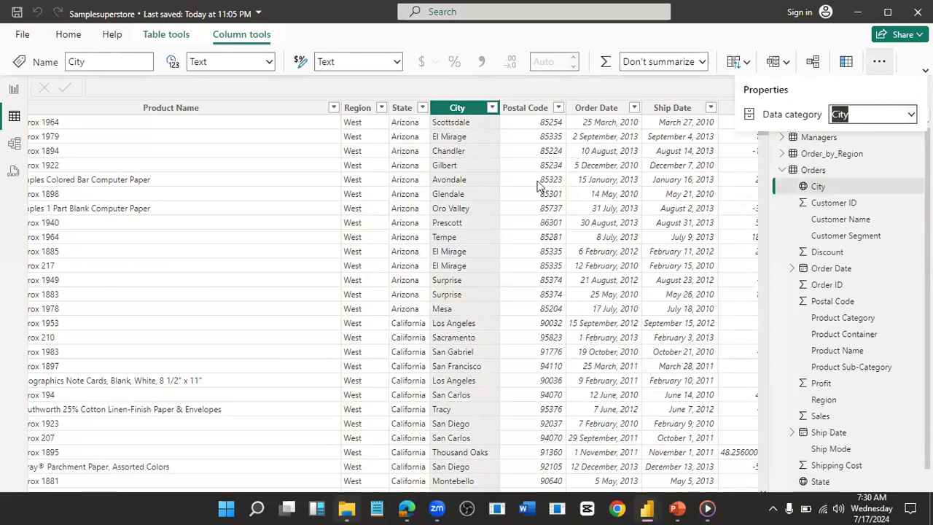
# - Assign the Postal code data category to the Postal Code column
pyautogui.click(529, 115)
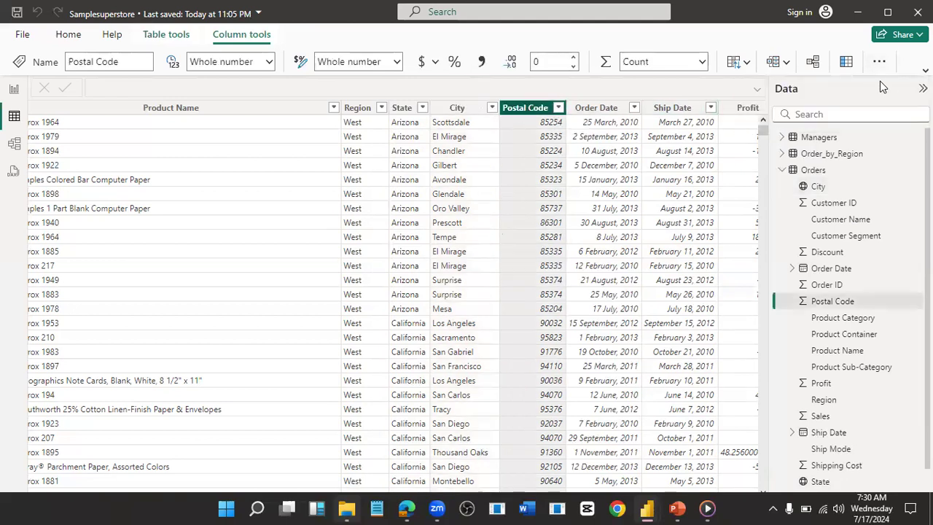
pyautogui.click(879, 61)
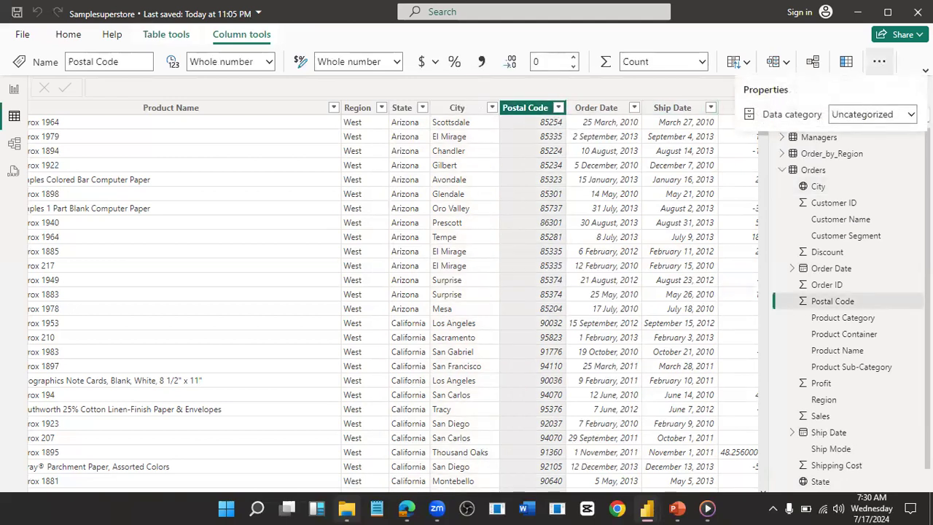
pyautogui.click(910, 114)
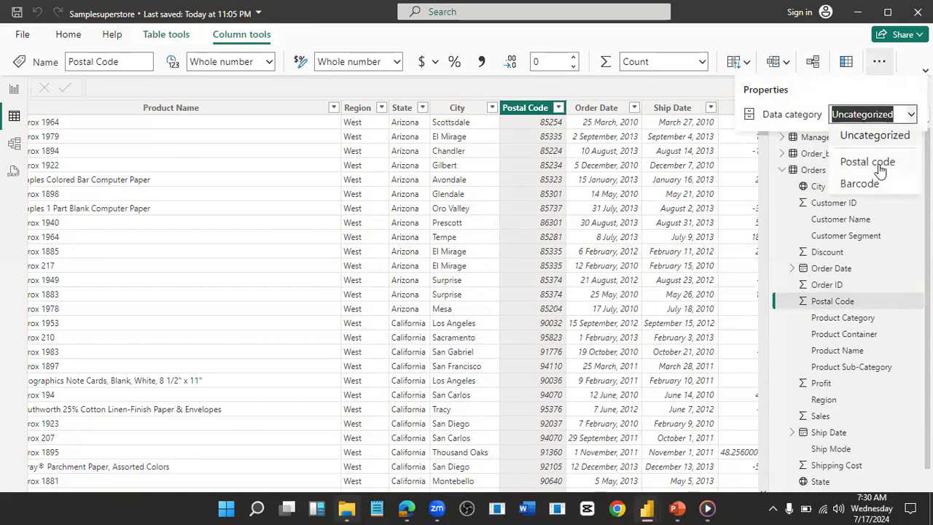
pyautogui.click(880, 165)
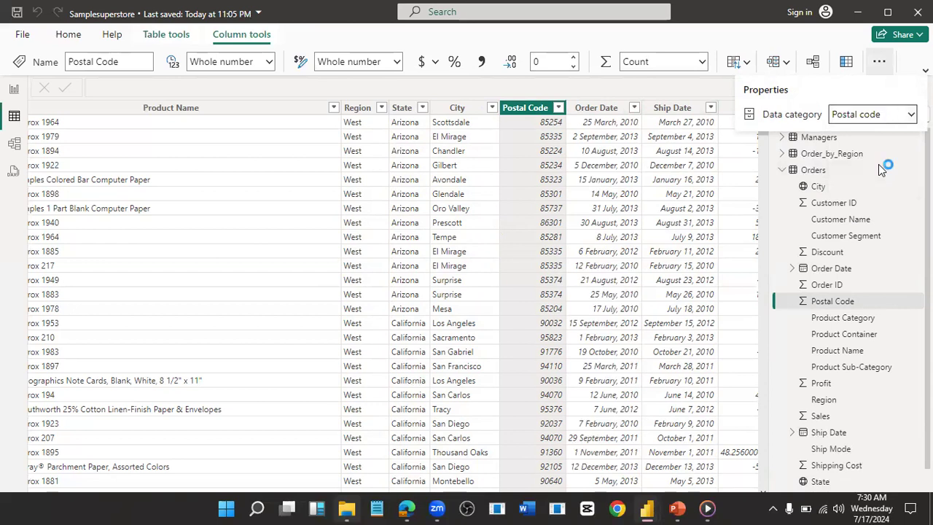